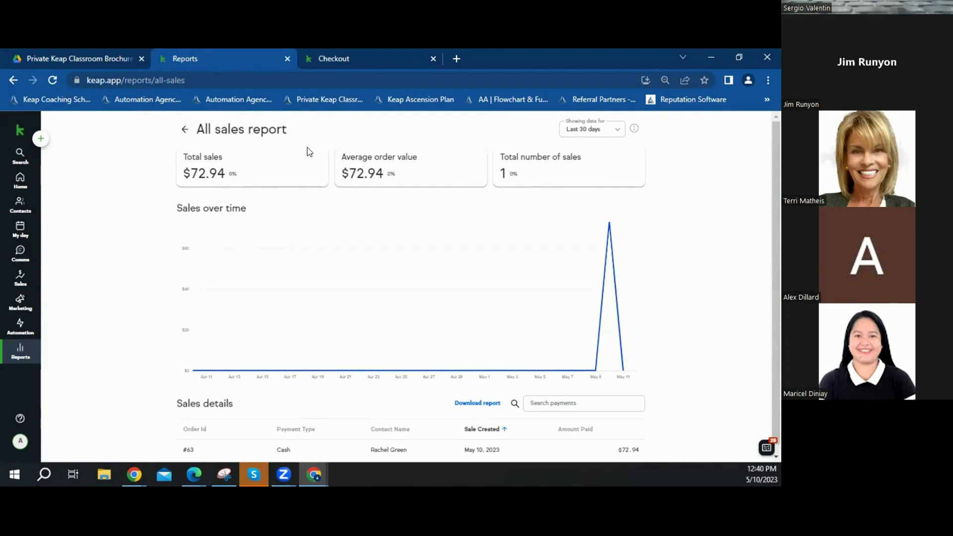
View the all sales report for Today, Last 7 days, and Last 30 days in turn.
left_click(582, 133)
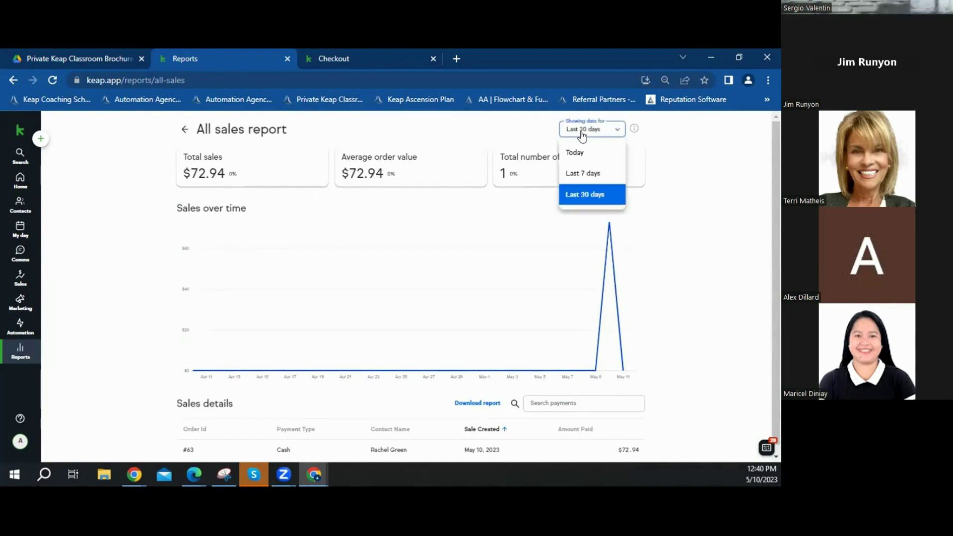
left_click(574, 151)
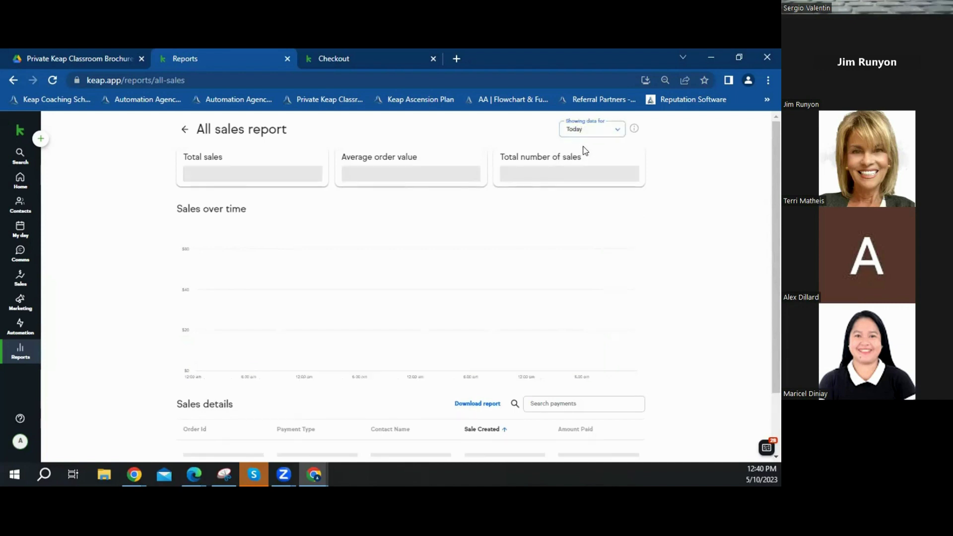
left_click(600, 128)
left_click(594, 172)
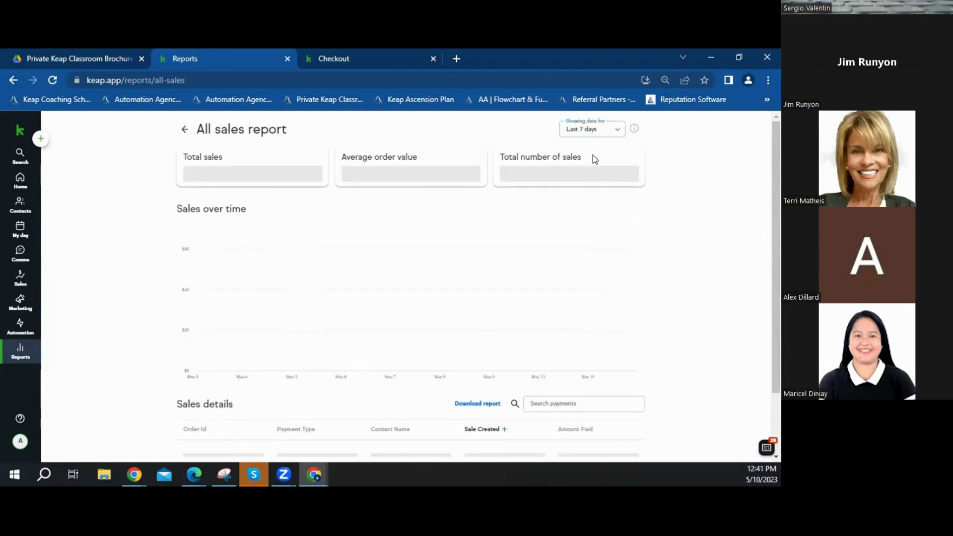
left_click(606, 129)
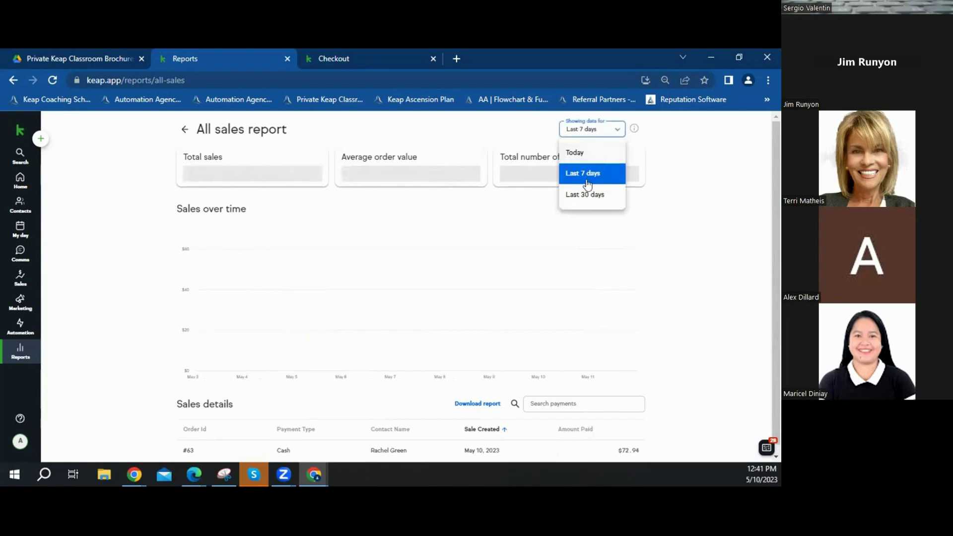
left_click(594, 191)
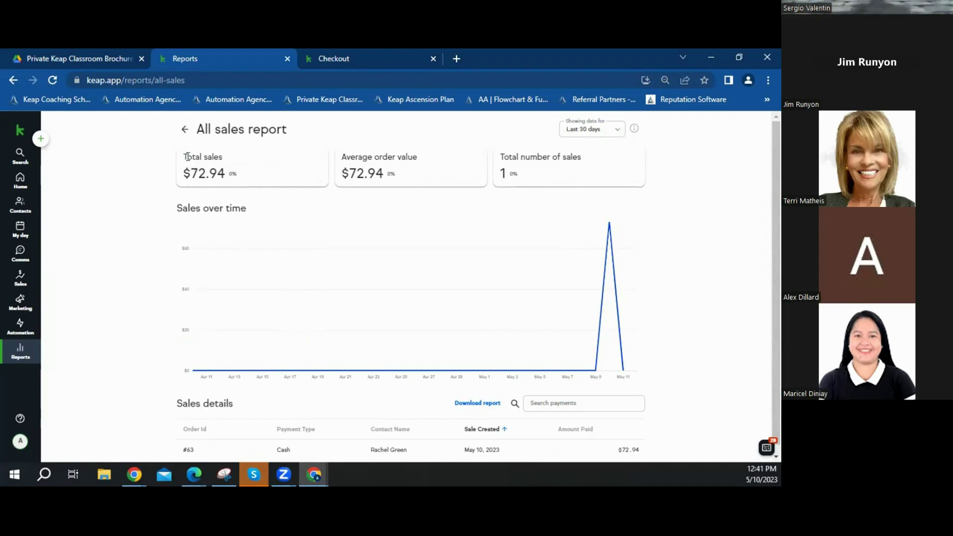
Examine the report's total sales, average order value, number of sales, and the sales details list with its payment search.
left_click_drag(187, 157, 211, 158)
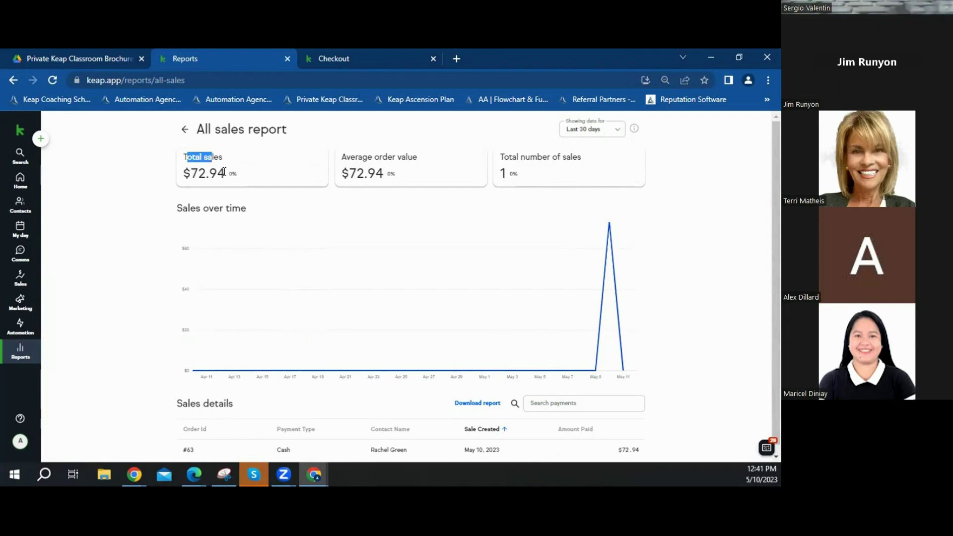
left_click_drag(341, 173, 380, 174)
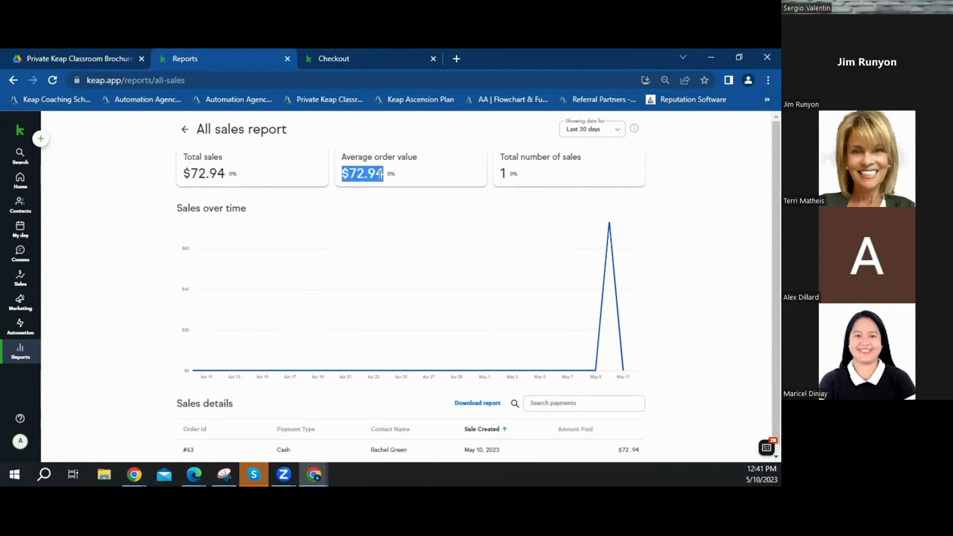
left_click_drag(497, 173, 502, 171)
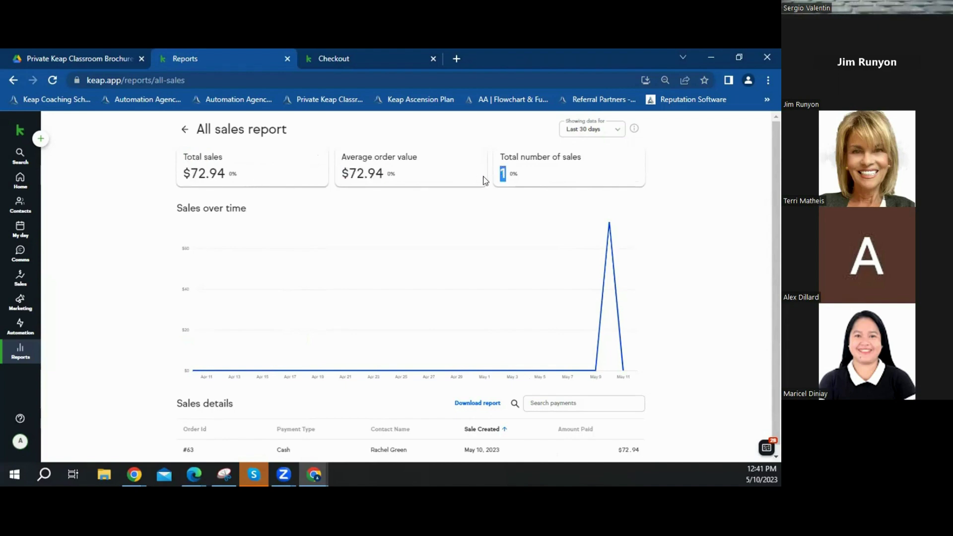
scroll(347, 281, "down", 1)
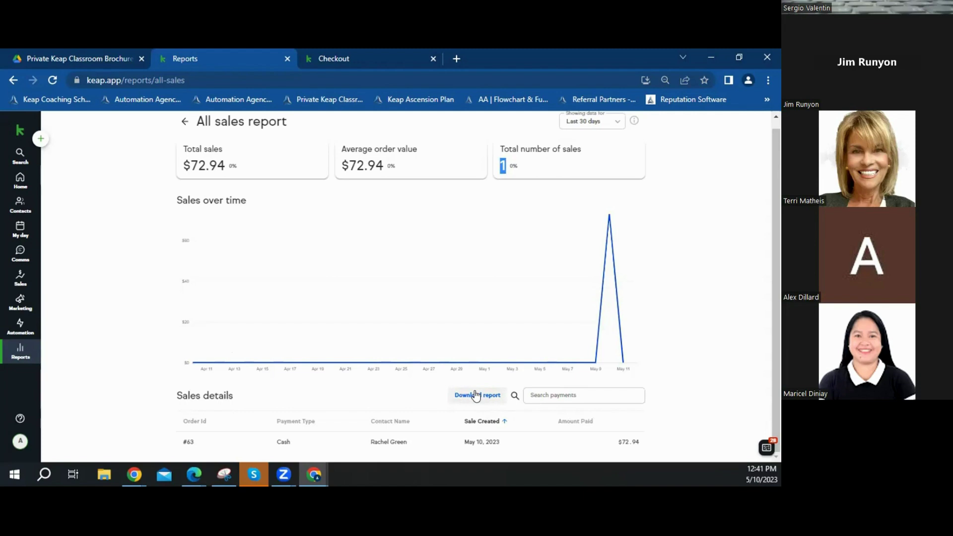
left_click(547, 396)
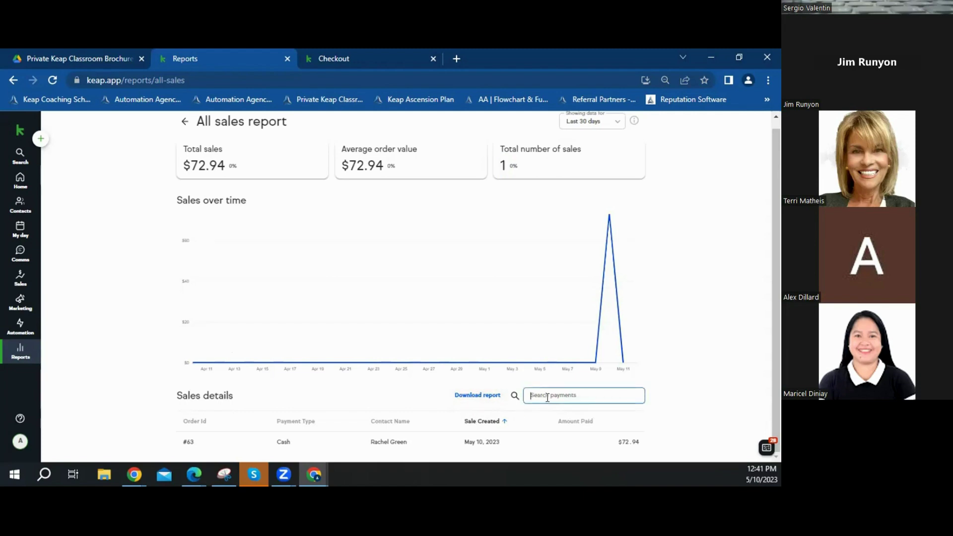
left_click_drag(567, 443, 169, 453)
left_click(589, 371)
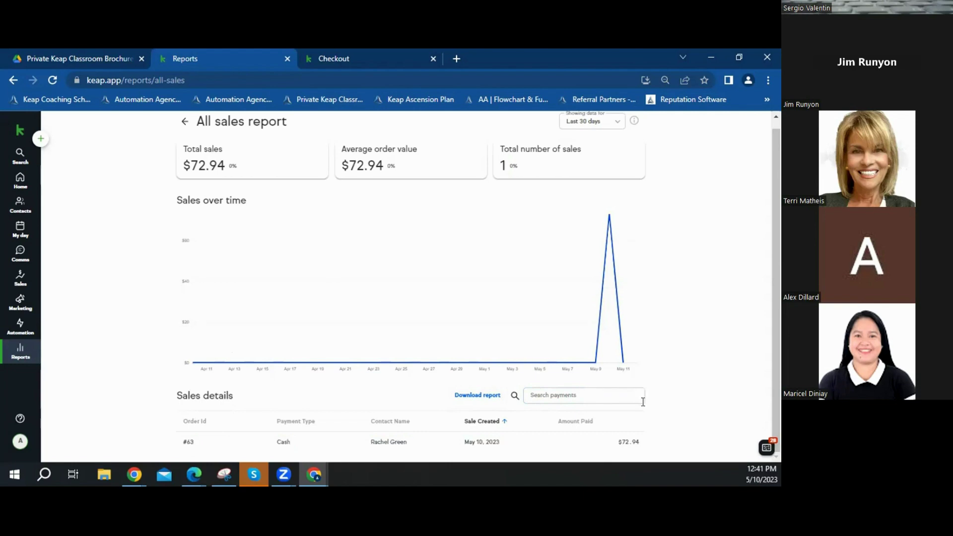
scroll(644, 403, "up", 1)
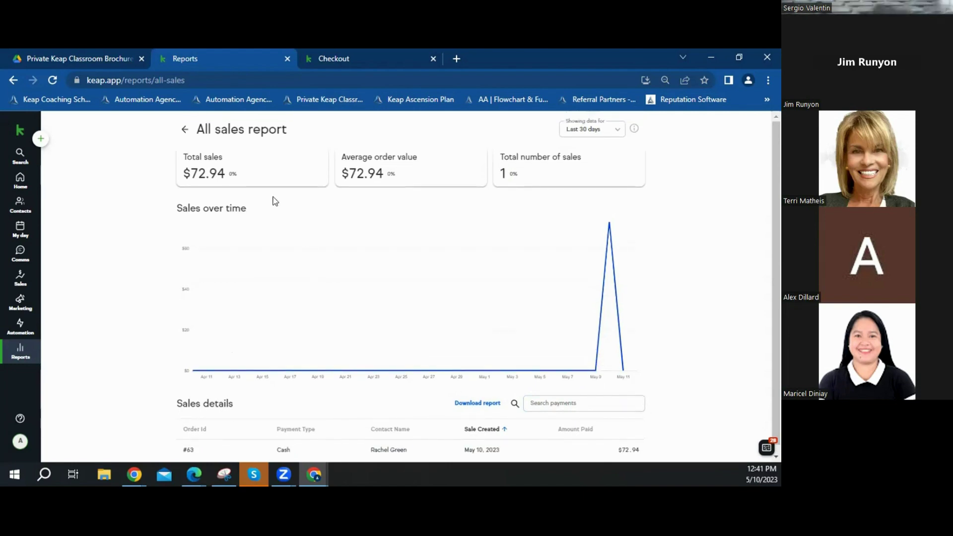
Return to the reports overview and open the All Sales report from the Sales report section.
left_click(182, 128)
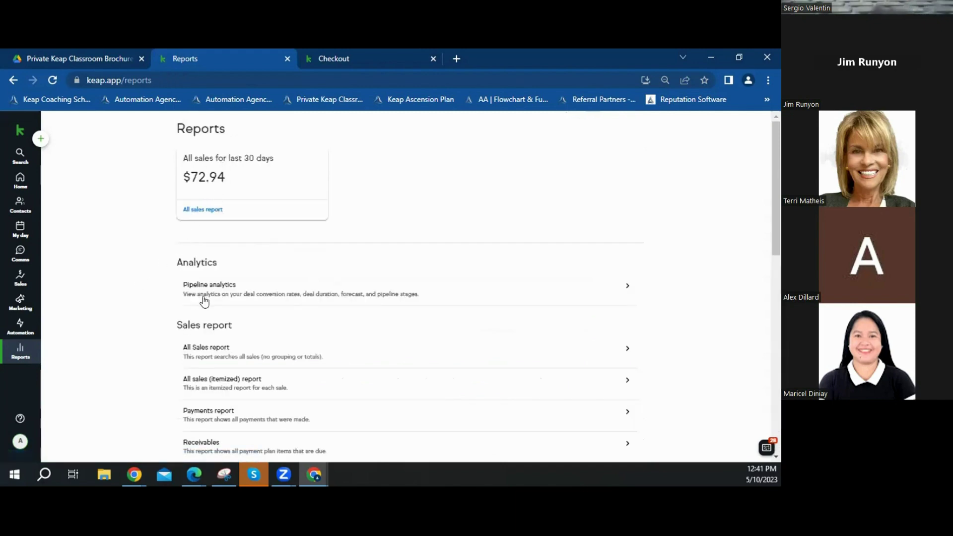
scroll(218, 295, "down", 3)
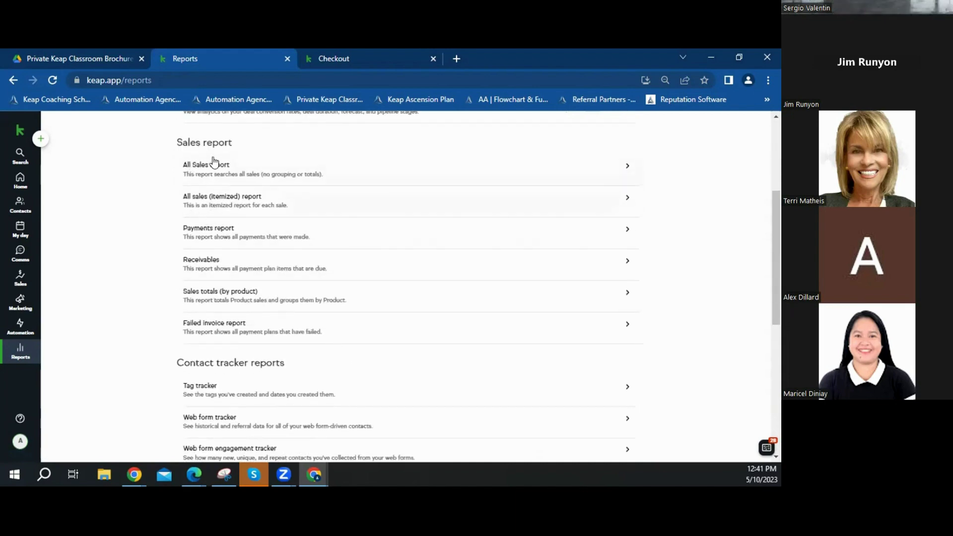
right_click(205, 173)
key("Escape")
left_click(205, 172)
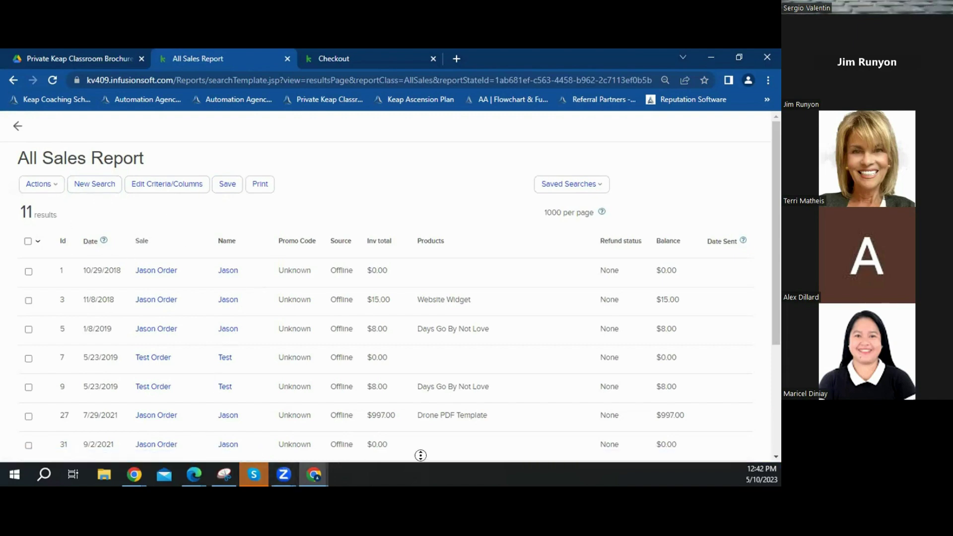
Start a new search in the All Sales Report to reach its blank search criteria.
left_click(165, 188)
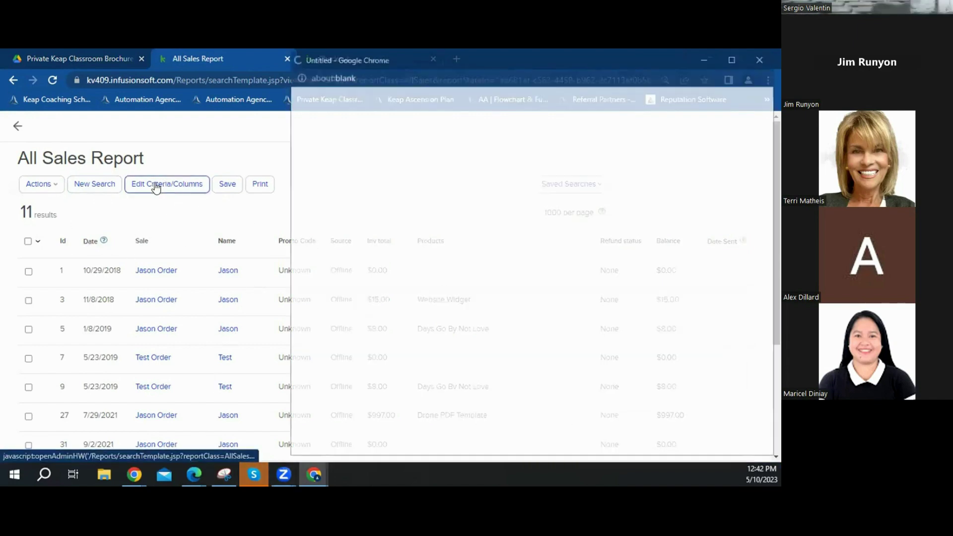
left_click(95, 193)
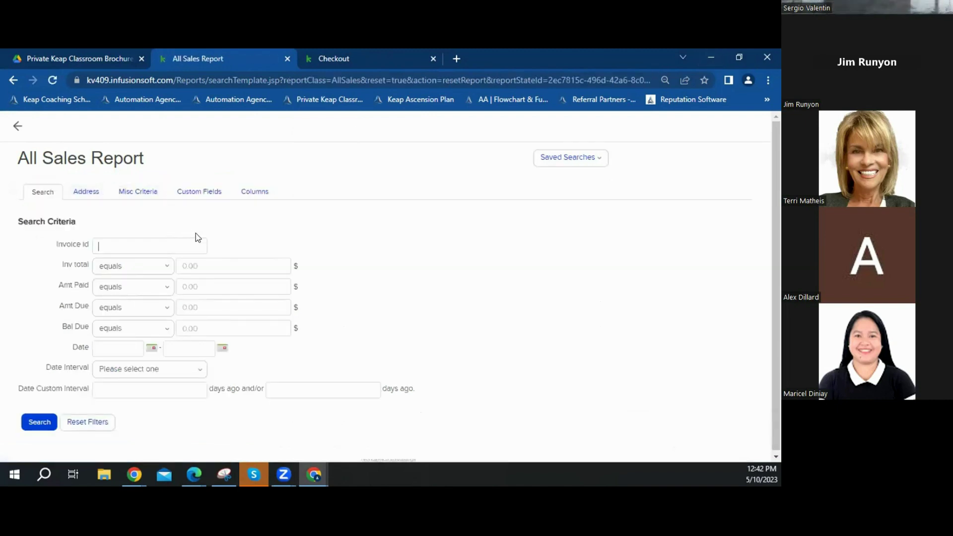
left_click(205, 240)
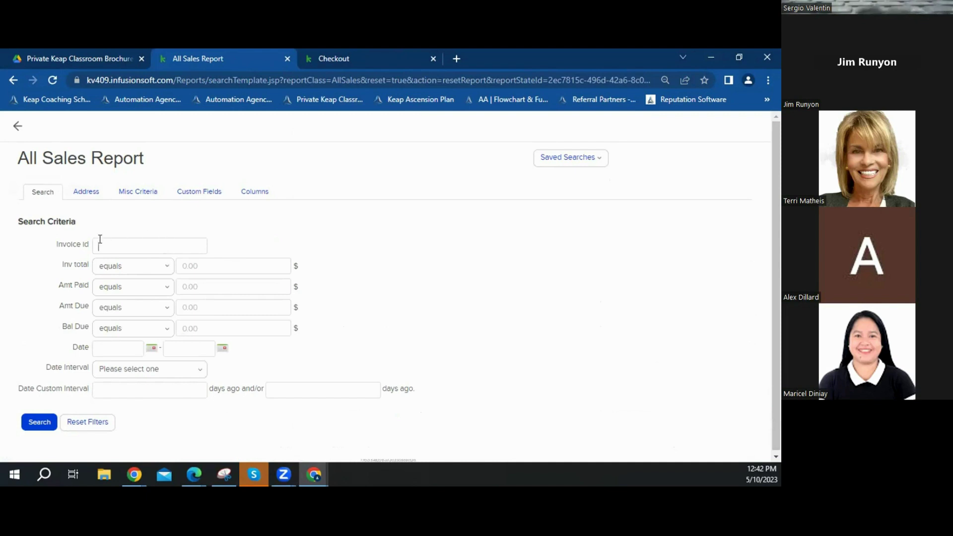
Review the invoice, amount, and balance criteria, the Date Interval choices, and the custom date interval fields.
left_click_drag(57, 244, 85, 281)
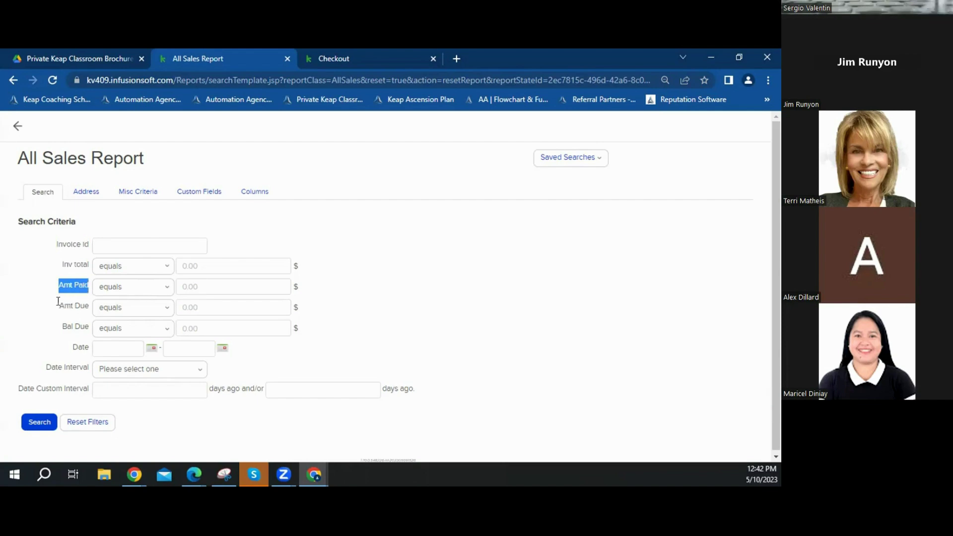
left_click_drag(59, 305, 86, 303)
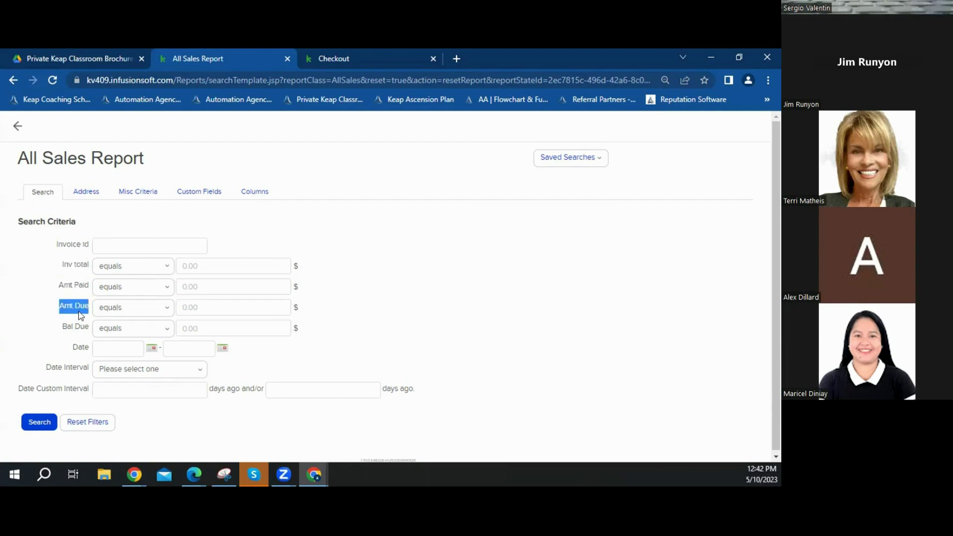
left_click_drag(61, 323, 102, 368)
left_click(110, 368)
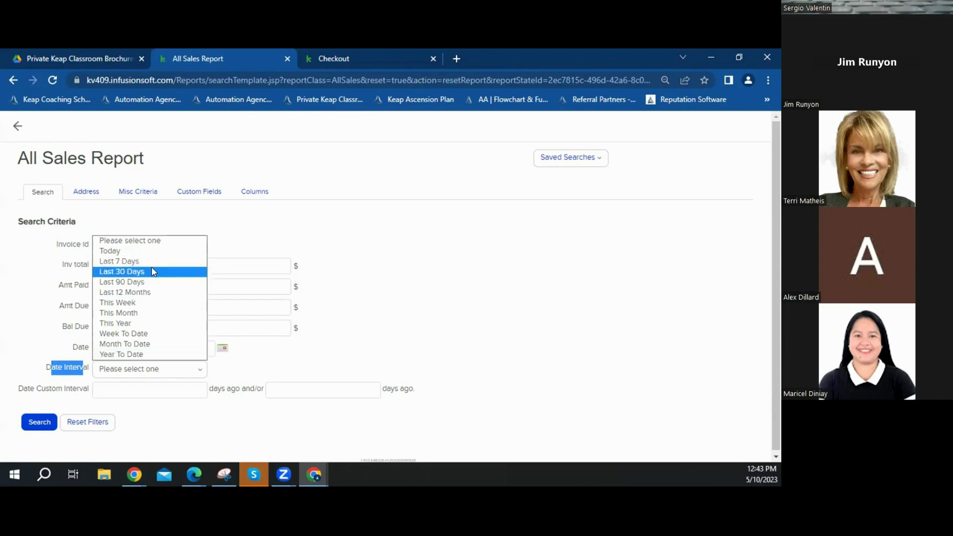
left_click(286, 423)
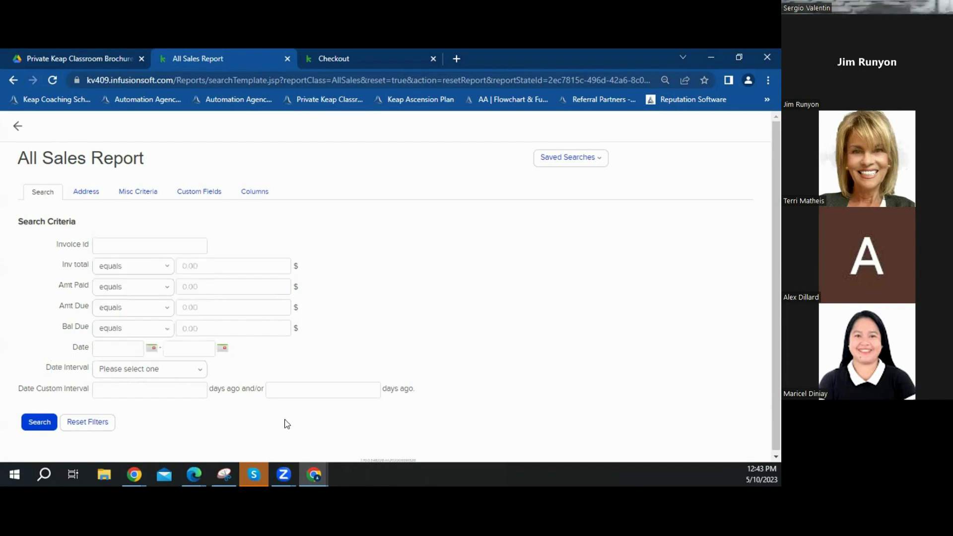
left_click(269, 388)
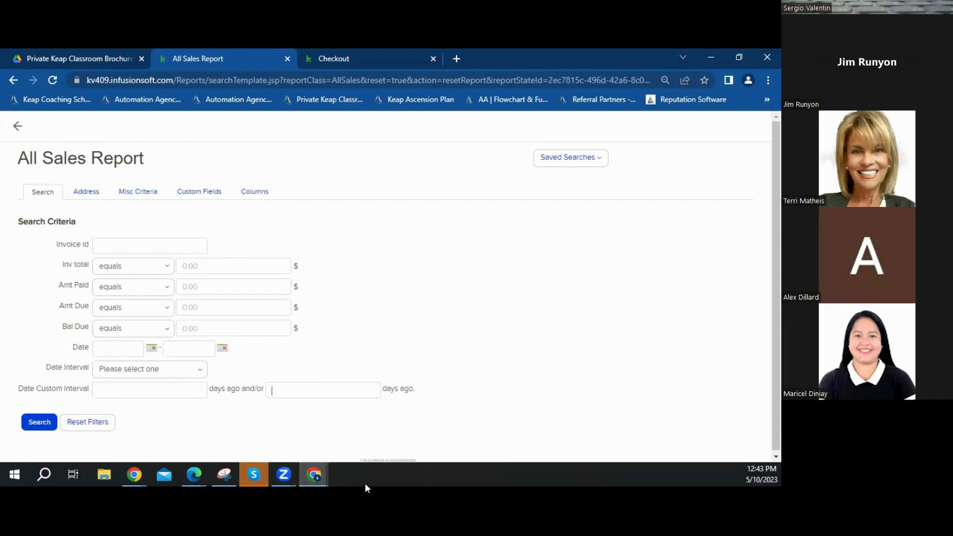
Review the address, miscellaneous, and custom field criteria available for filtering the sales report.
left_click(94, 191)
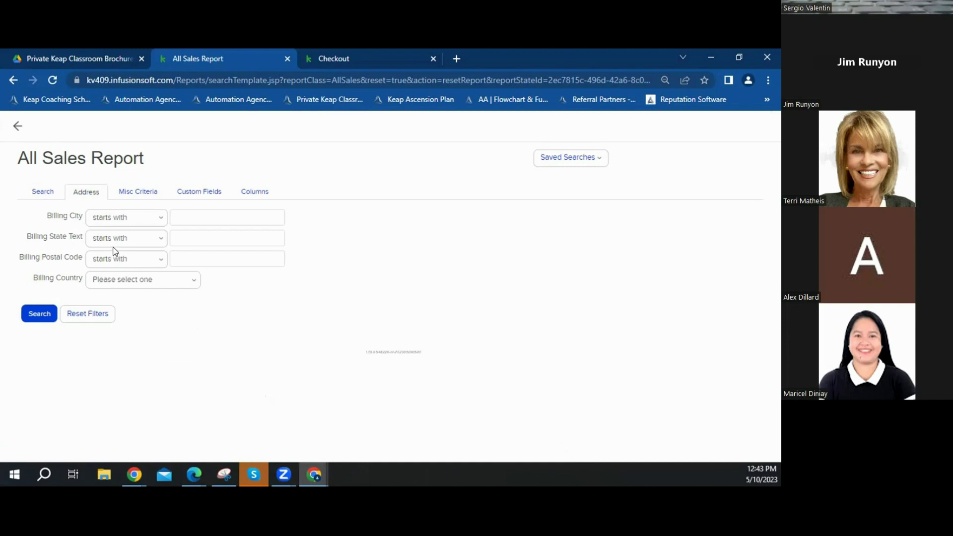
left_click(145, 193)
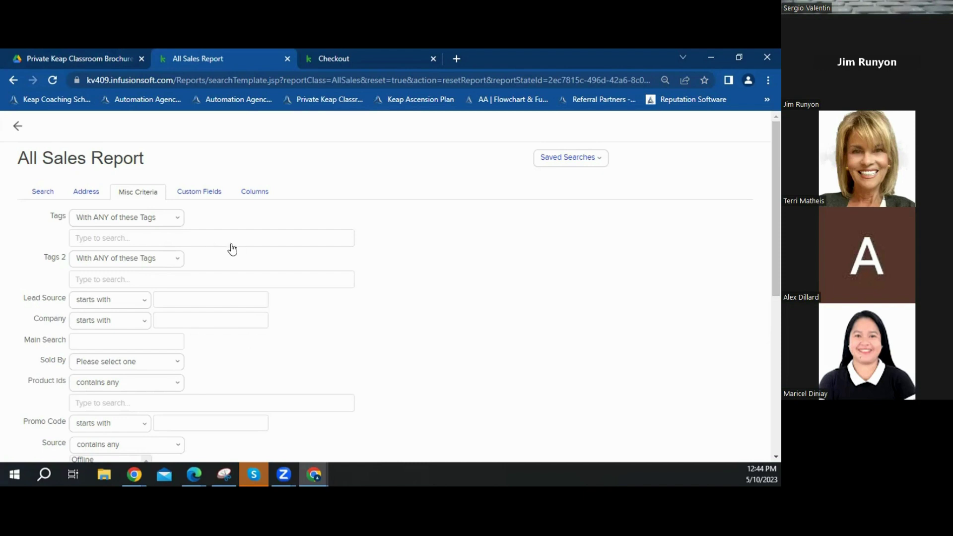
left_click(214, 193)
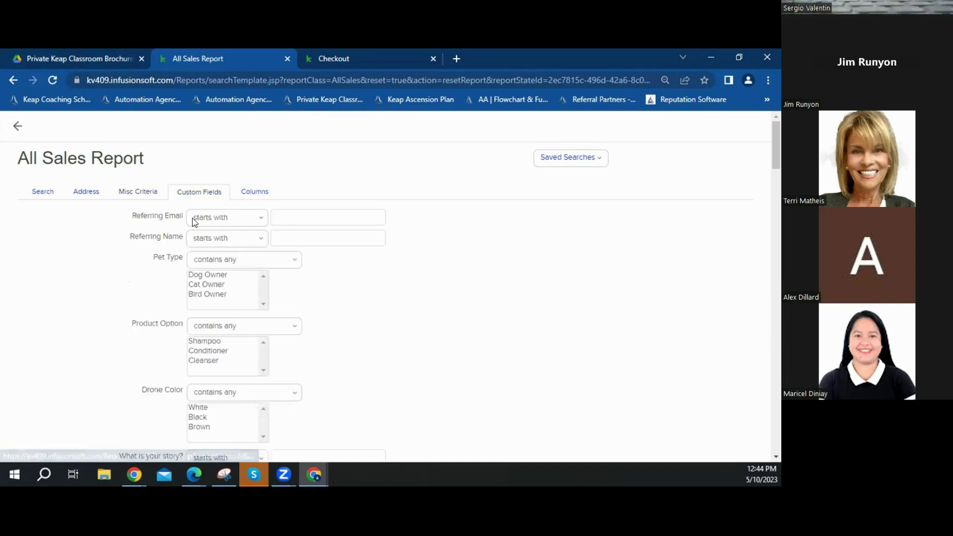
left_click(139, 192)
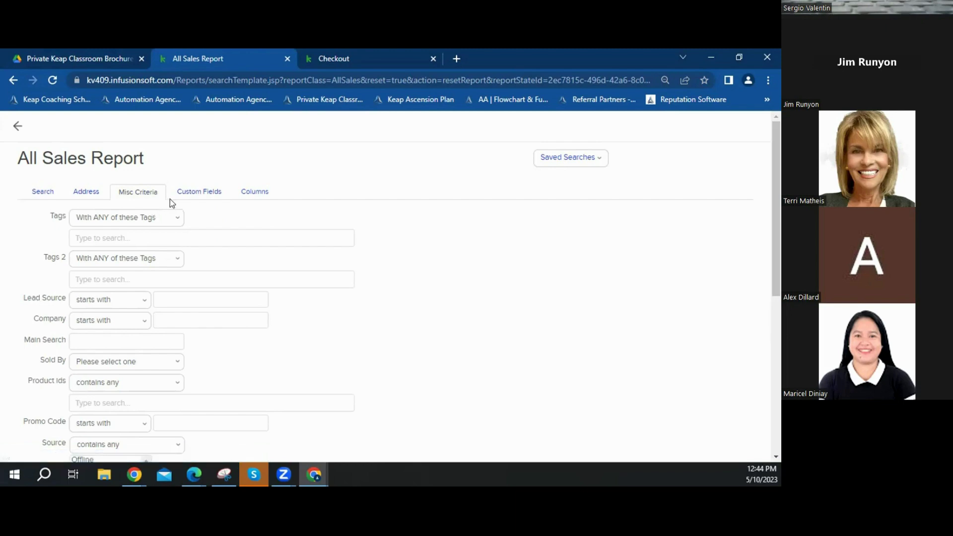
Remove the Promo Code column from the report's customized columns.
left_click(243, 194)
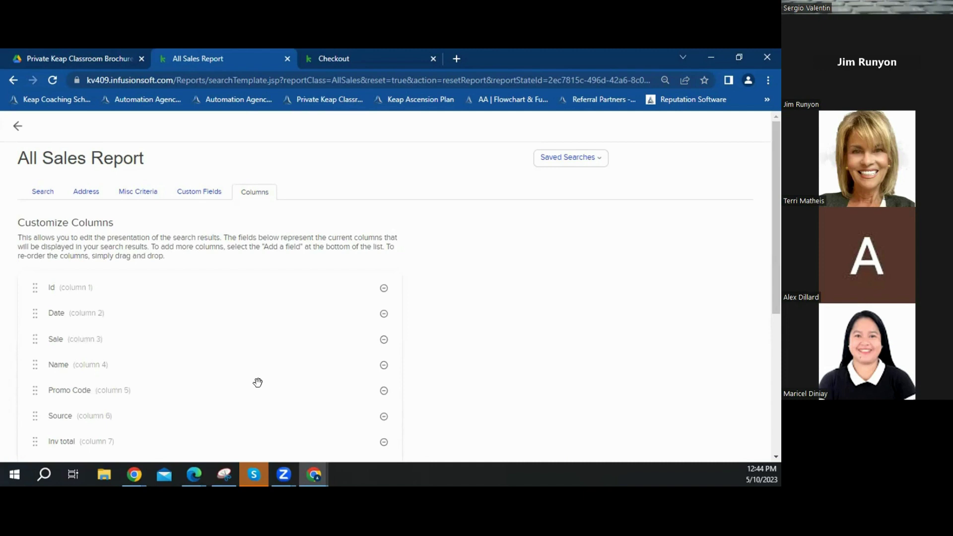
scroll(119, 235, "down", 2)
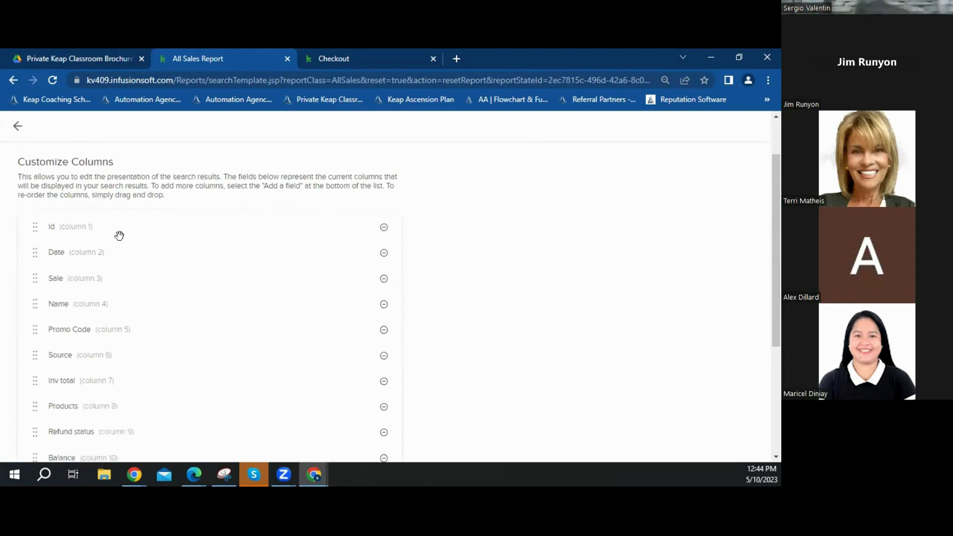
scroll(119, 236, "down", 2)
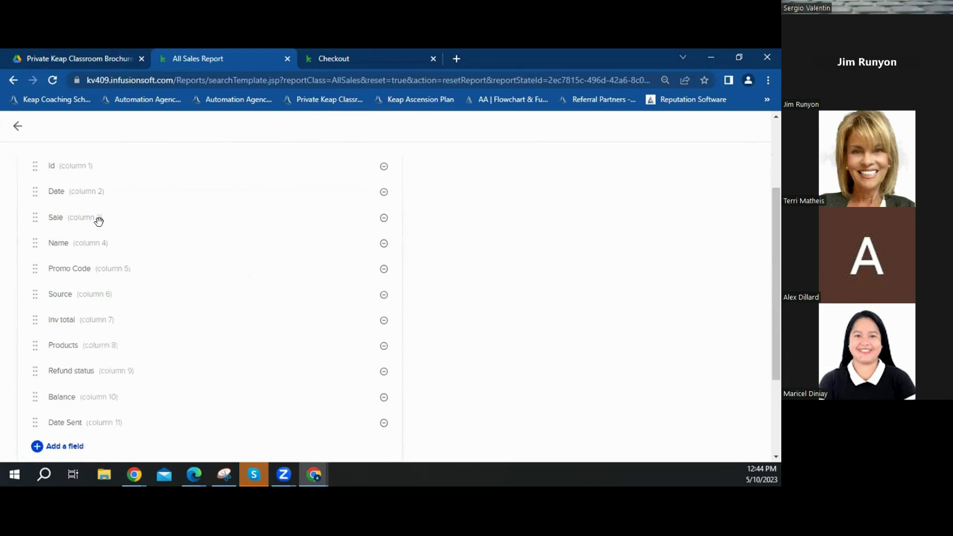
left_click(383, 269)
Browse the fields that can be added as report columns, and close the list without adding one.
scroll(313, 271, "down", 2)
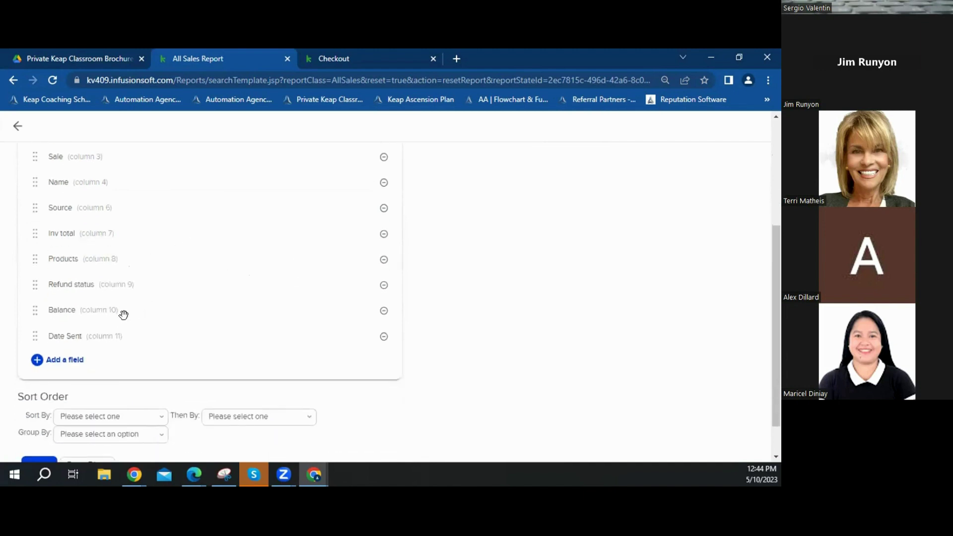
scroll(108, 323, "down", 1)
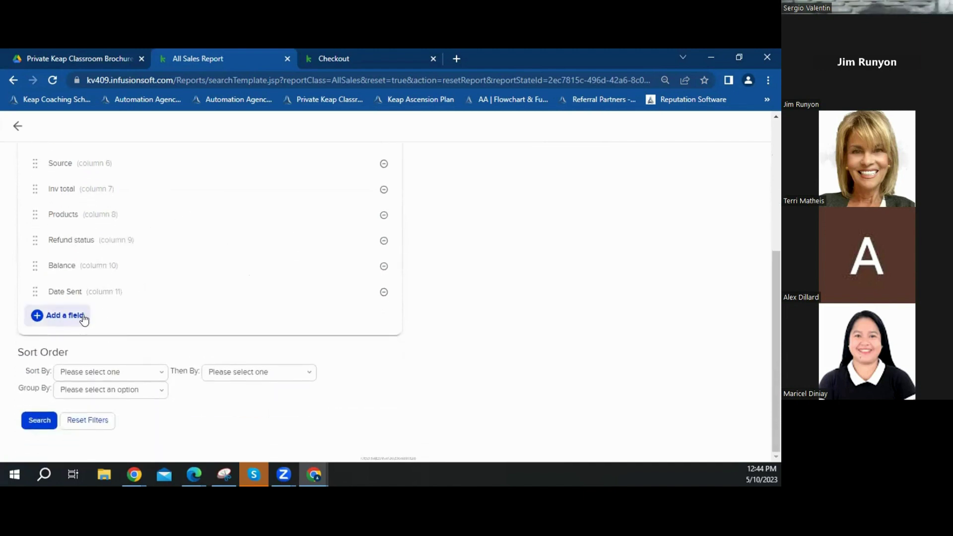
left_click(82, 318)
scroll(95, 380, "down", 4)
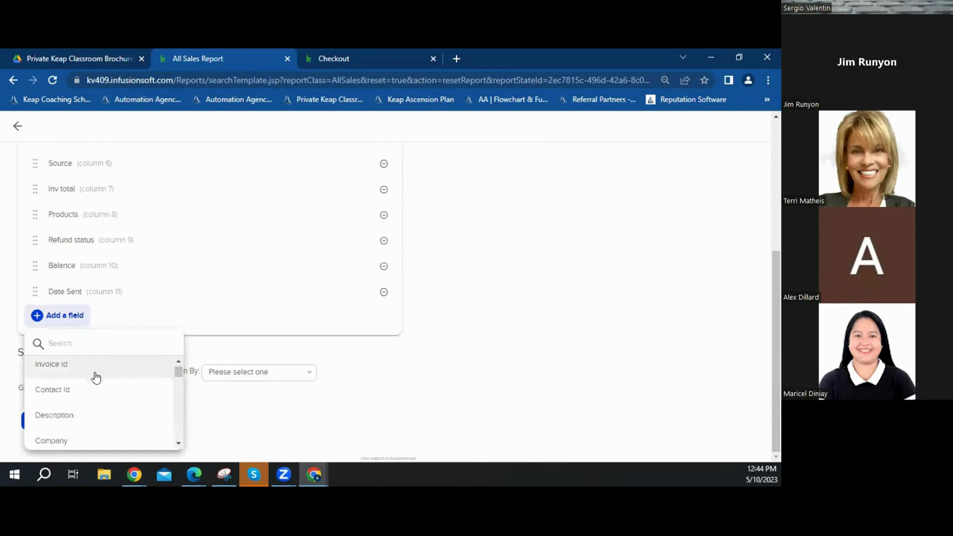
scroll(97, 385, "down", 5)
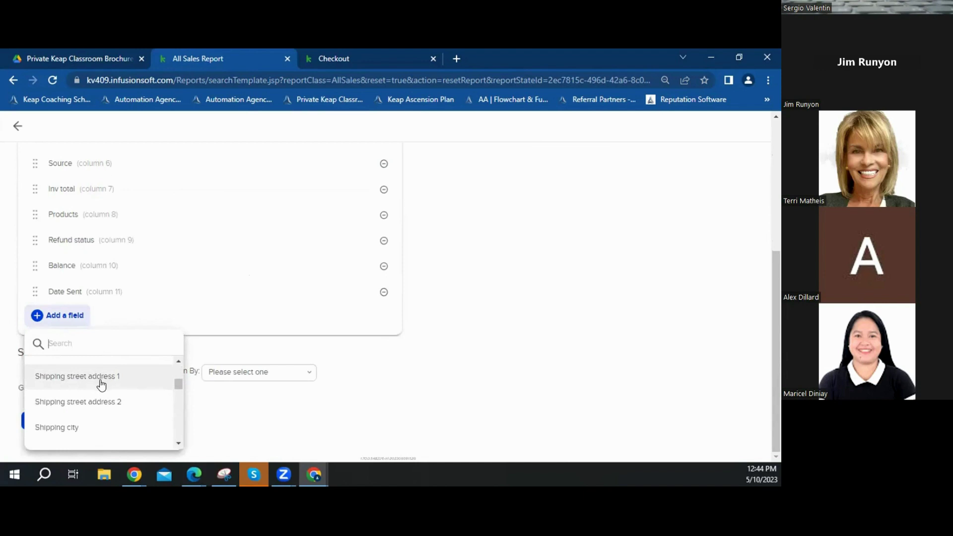
scroll(109, 384, "down", 3)
left_click(326, 400)
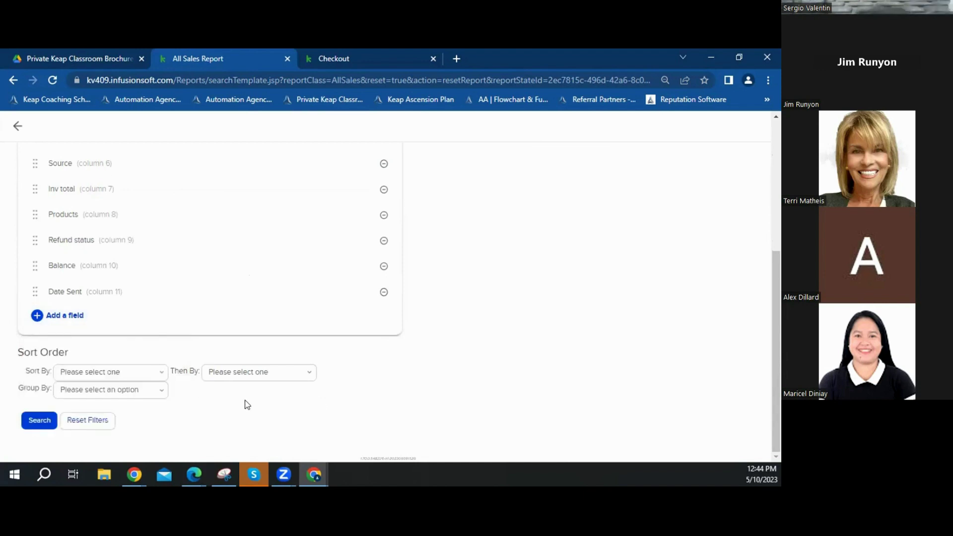
Run the All Sales Report search with the customized columns and review the columns of the resulting sales list.
left_click(40, 420)
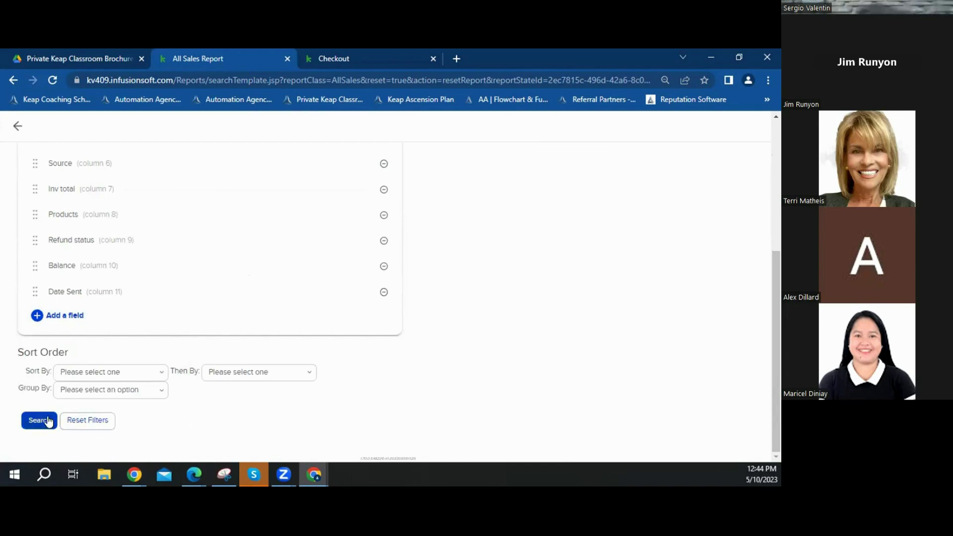
scroll(261, 355, "up", 4)
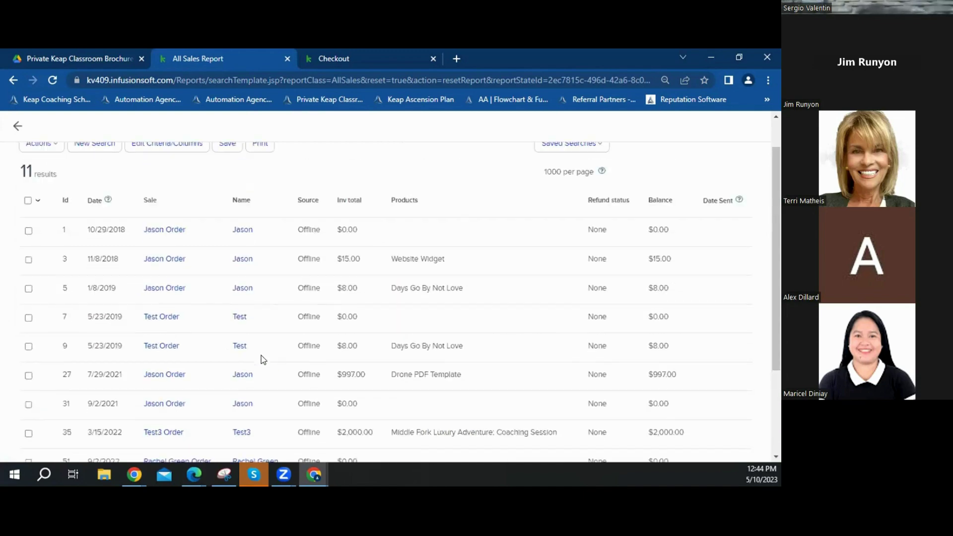
scroll(102, 243, "up", 1)
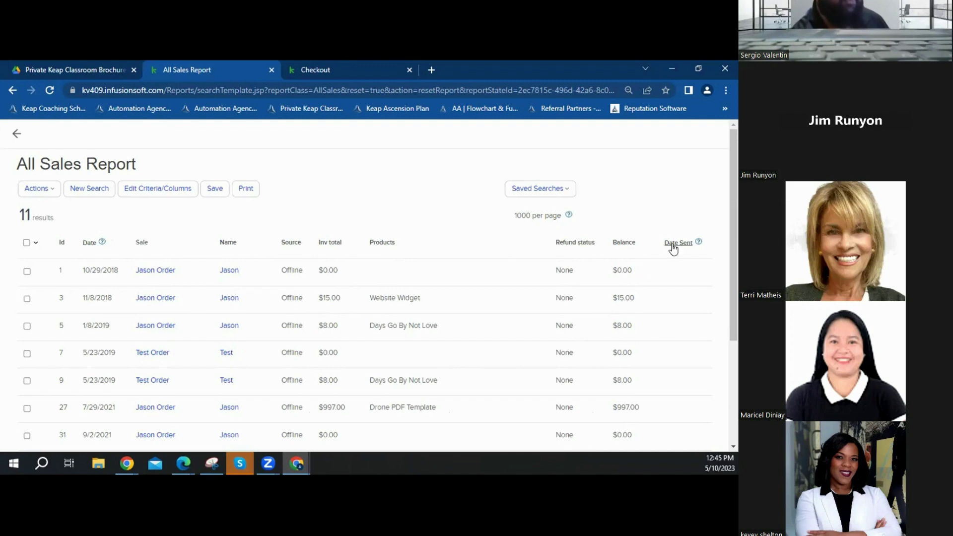
Examine the sales count and the invoice total in the totals row at the end of the report.
scroll(680, 366, "down", 3)
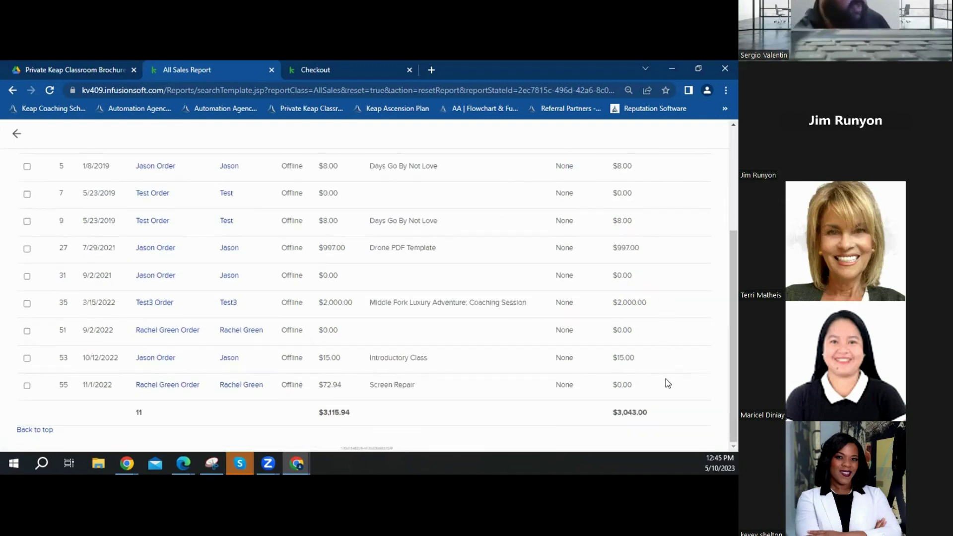
double_click(139, 412)
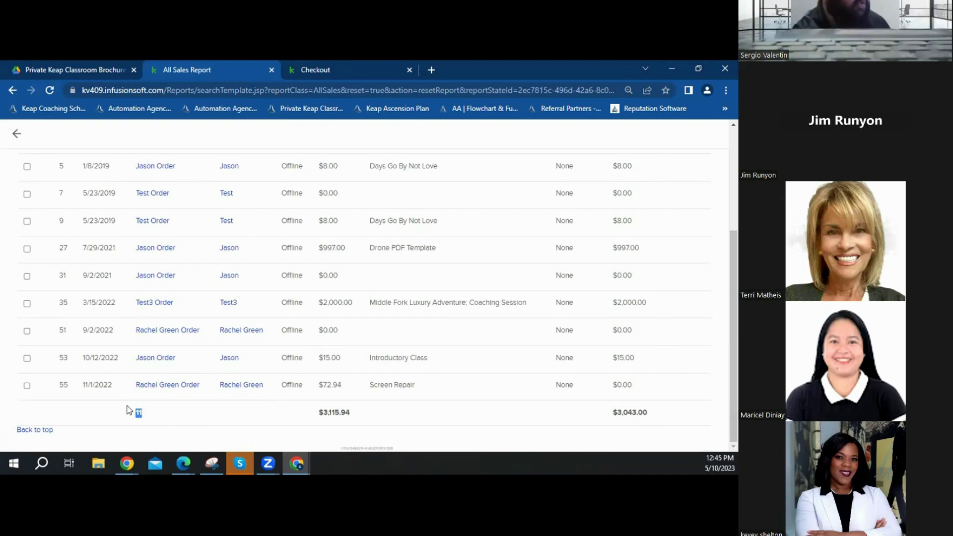
left_click_drag(317, 412, 353, 411)
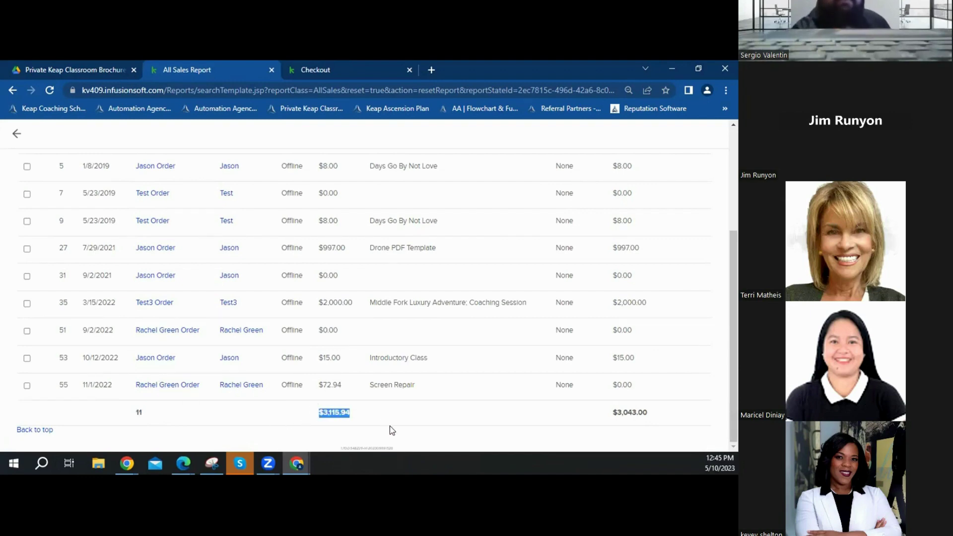